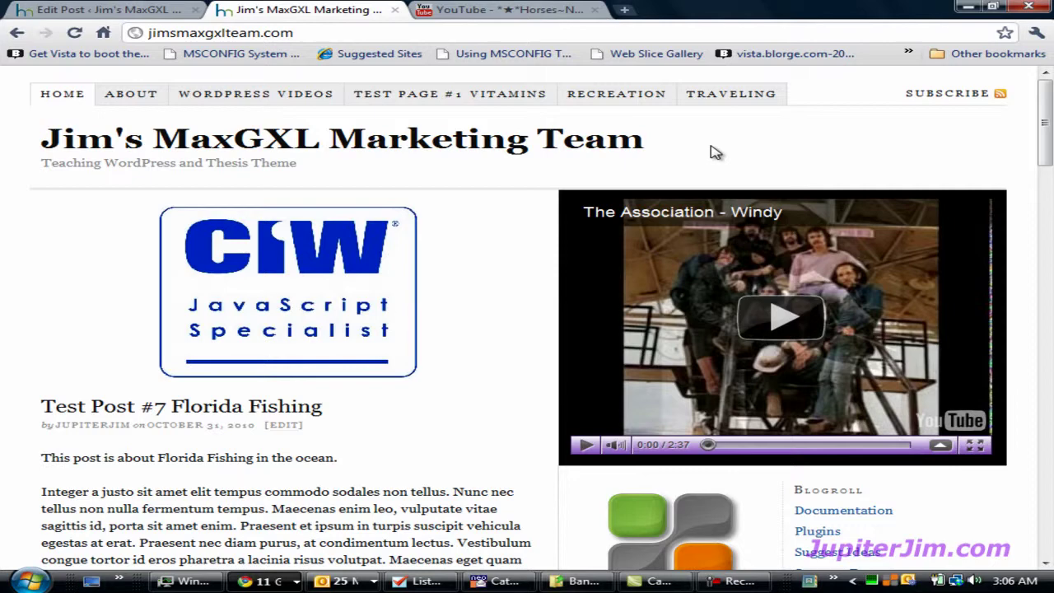
Scroll the live blog down to Test Post #10 Horses and its embedded horse video
{"action": "scroll", "coordinate": [1049, 122], "scroll_direction": "down", "scroll_amount": 1}
{"action": "left_click_drag", "start_coordinate": [1049, 122], "coordinate": [1049, 255]}
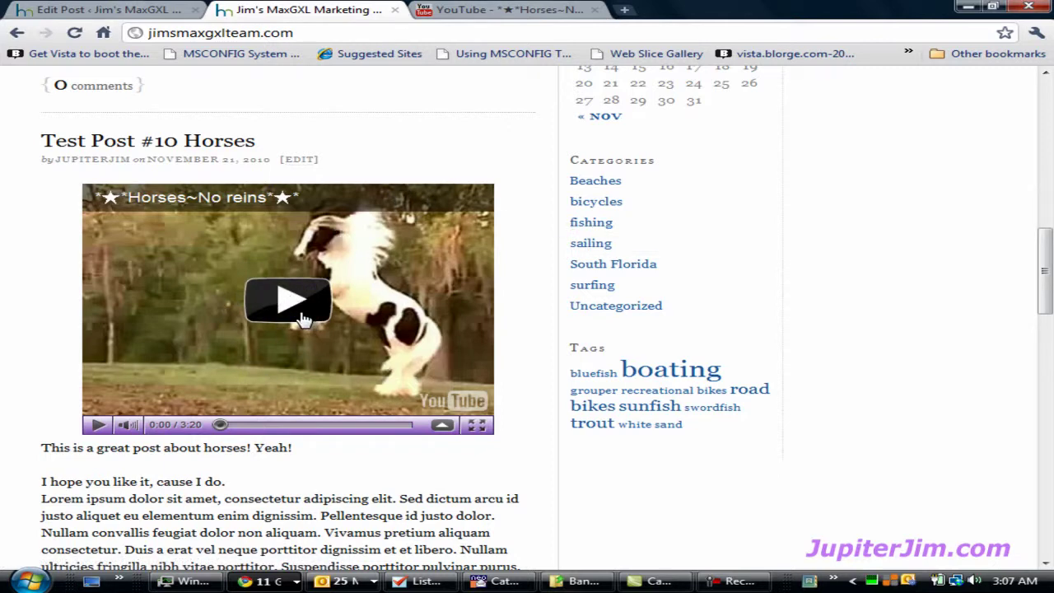
Highlight and clear the post's opening sentence, then switch to the Horses~No reins YouTube tab
{"action": "left_click_drag", "start_coordinate": [1046, 275], "coordinate": [1045, 302]}
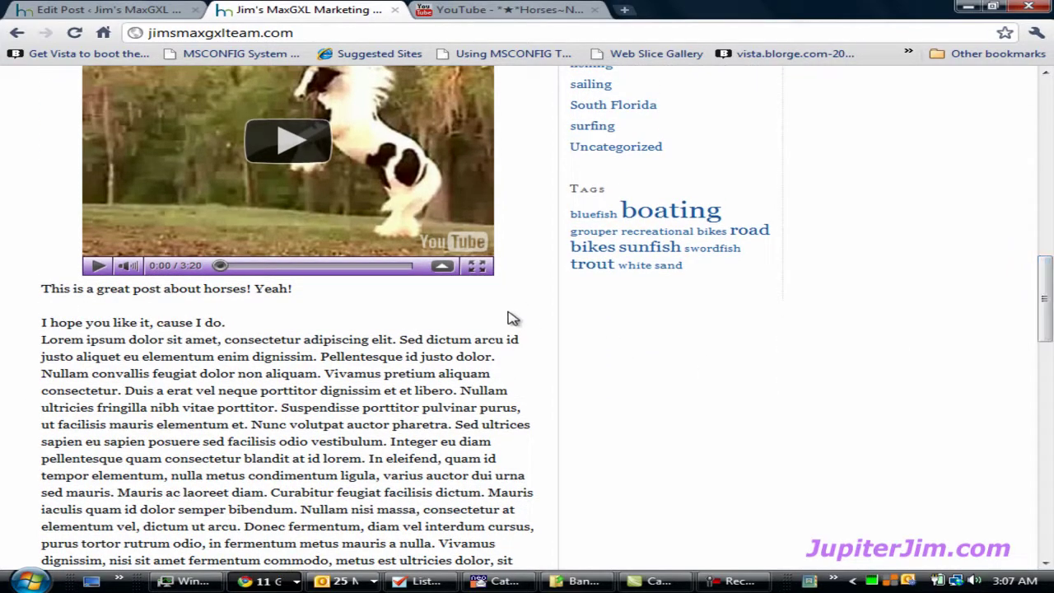
{"action": "left_click_drag", "start_coordinate": [40, 290], "coordinate": [304, 293]}
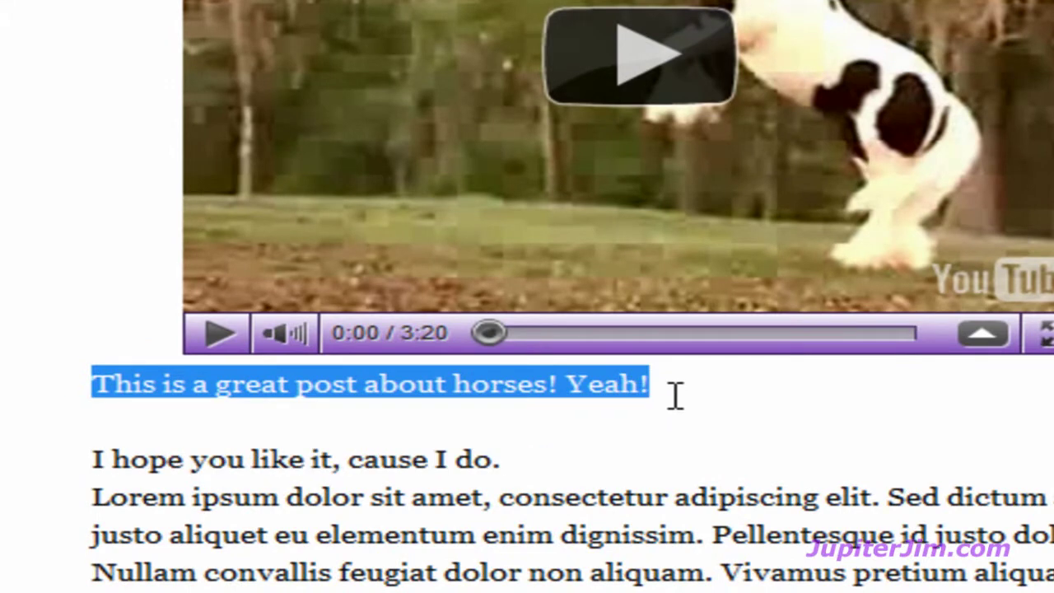
{"action": "left_click", "coordinate": [683, 394]}
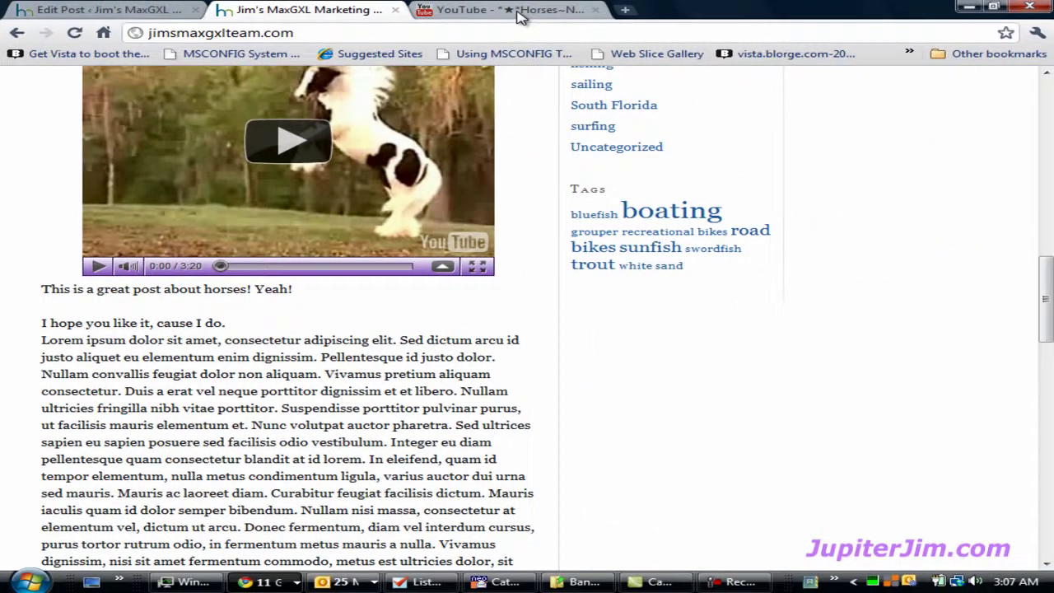
{"action": "left_click", "coordinate": [519, 10]}
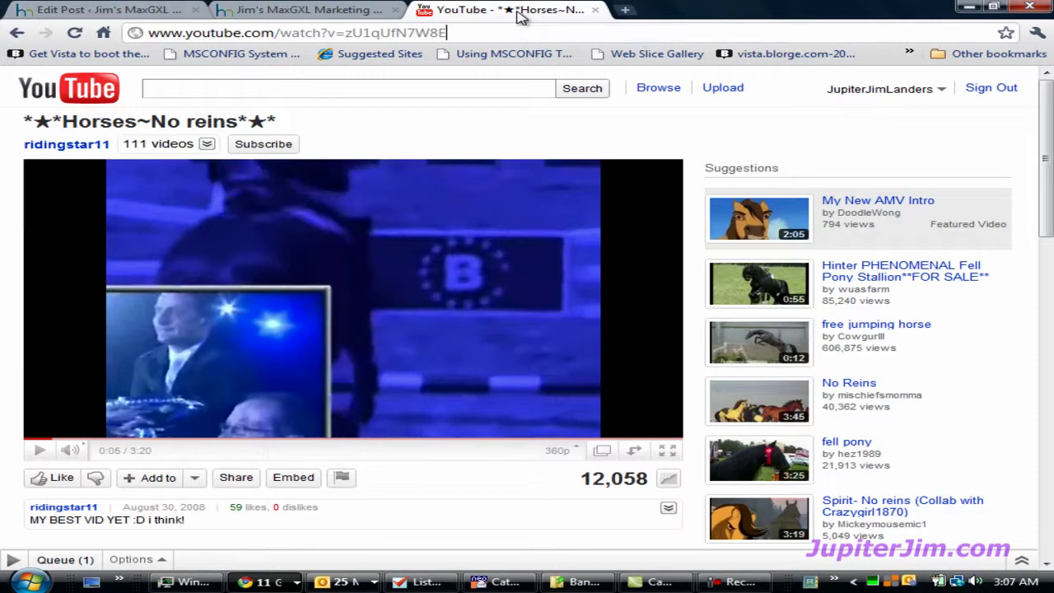
Play the video to 0:12, pause it, and copy its watch?v=zU1qUfN7W8E address
{"action": "left_click", "coordinate": [39, 450]}
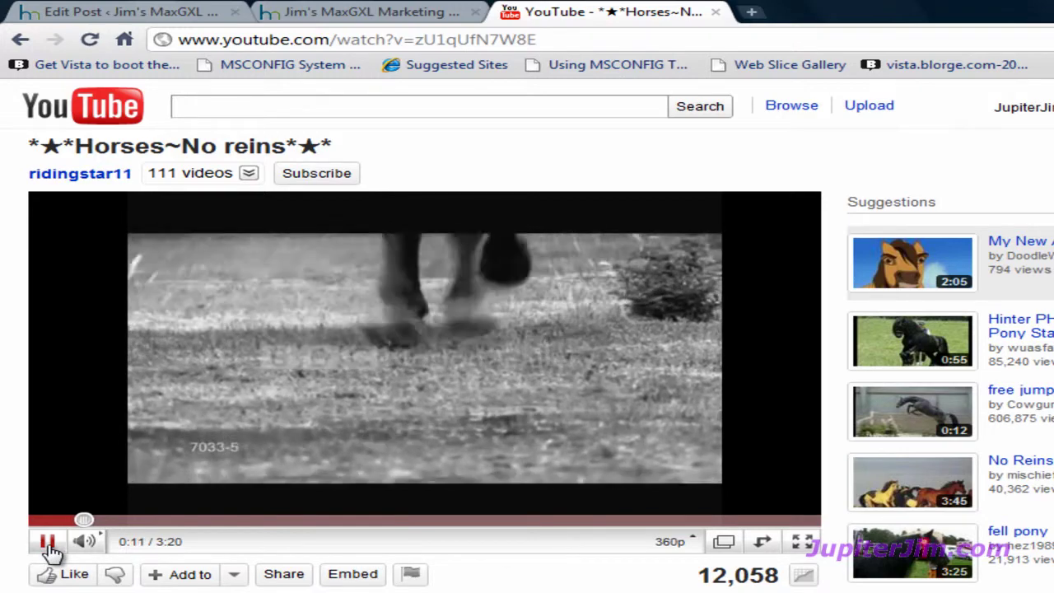
{"action": "left_click", "coordinate": [48, 544]}
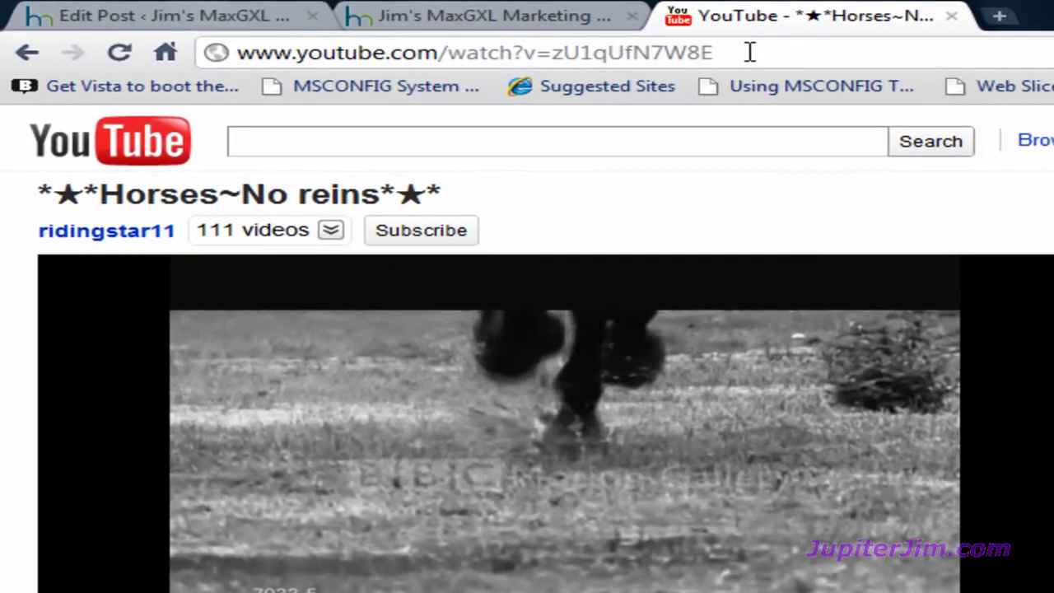
{"action": "left_click", "coordinate": [564, 39]}
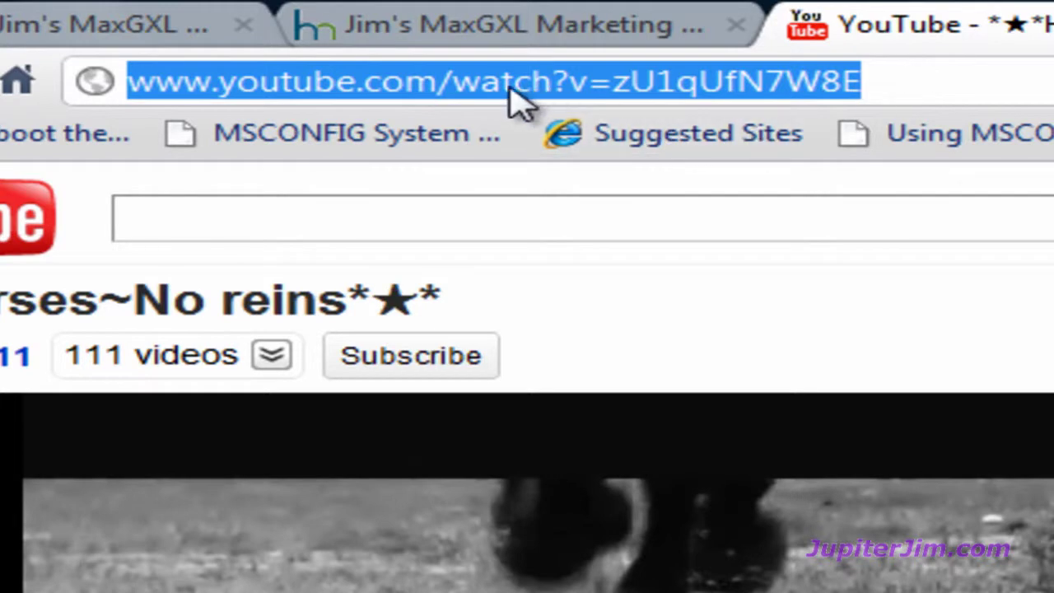
{"action": "right_click", "coordinate": [501, 86]}
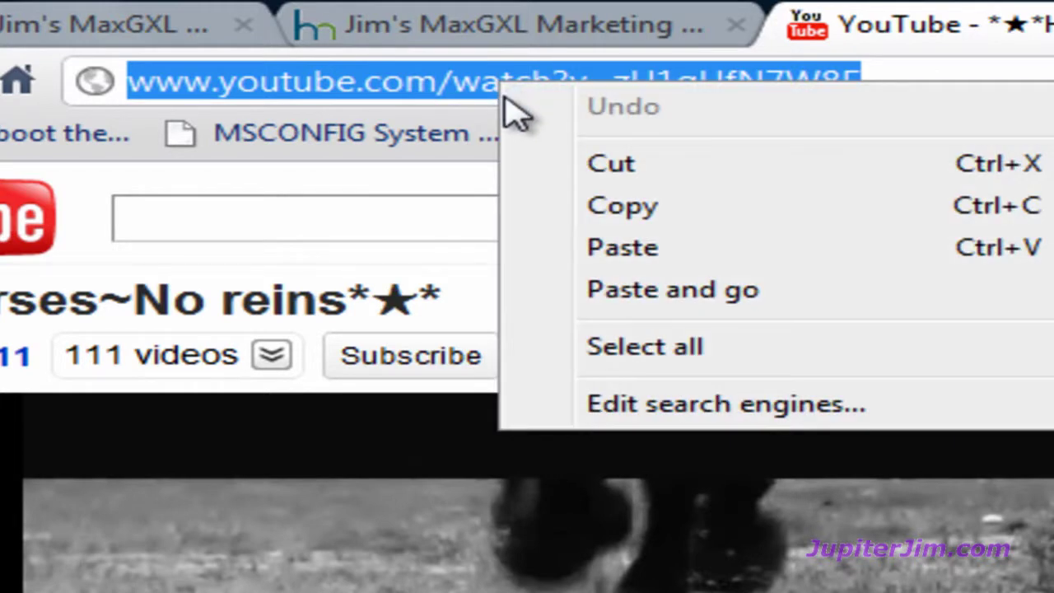
{"action": "left_click", "coordinate": [624, 208]}
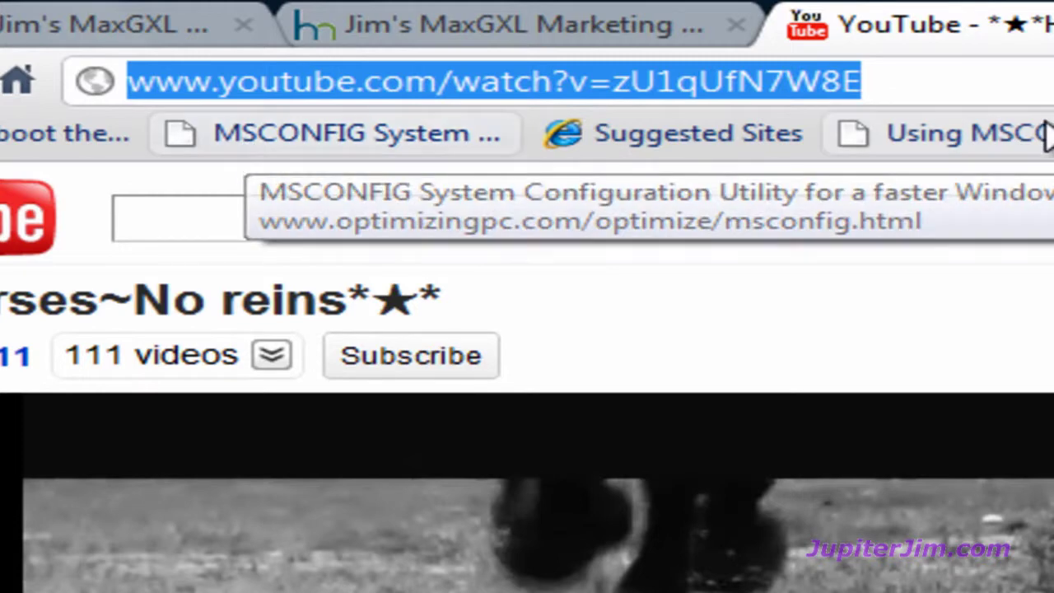
{"action": "left_click", "coordinate": [995, 82]}
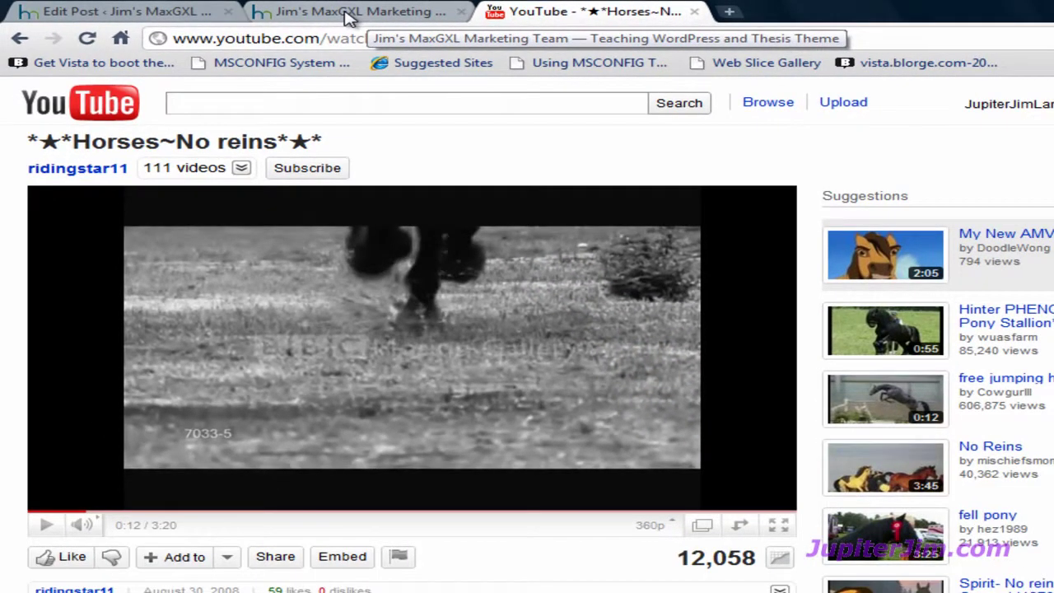
Return to the live post, then reach the admin Dashboard via the Edit Post tab
{"action": "left_click", "coordinate": [350, 11]}
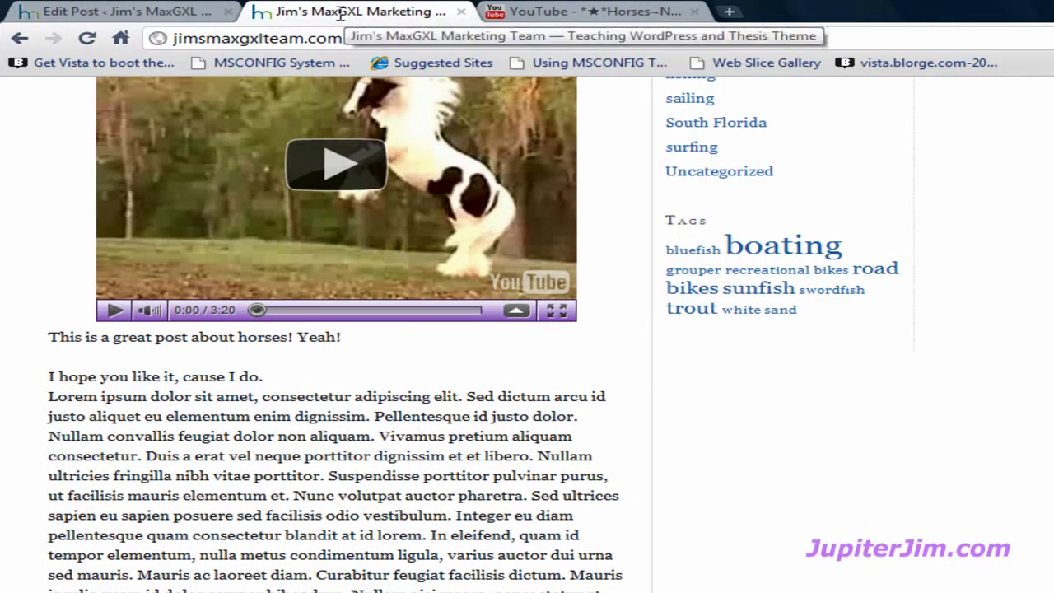
{"action": "scroll", "coordinate": [473, 334], "scroll_direction": "up", "scroll_amount": 3}
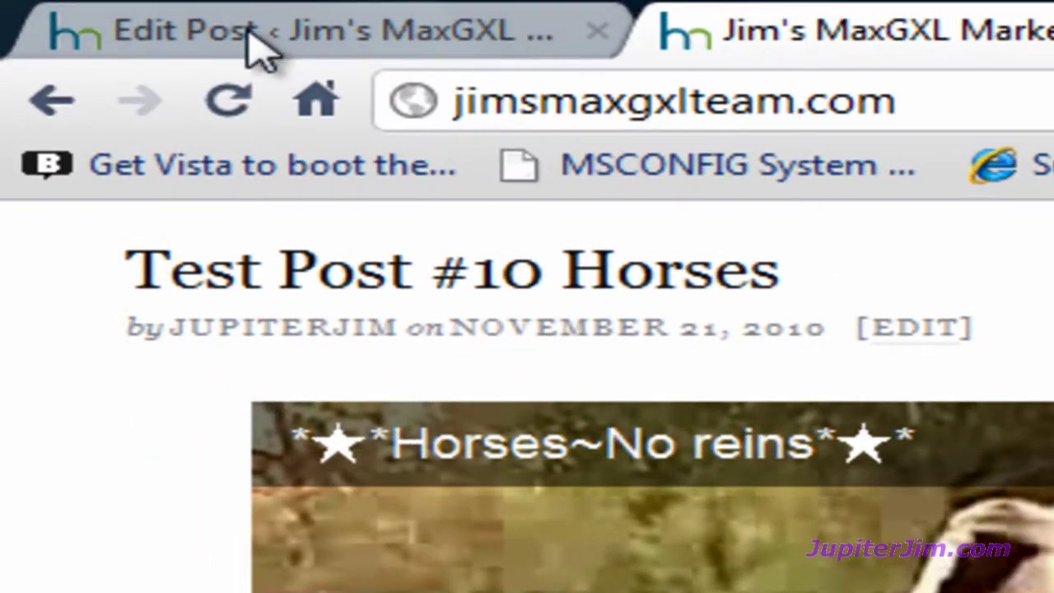
{"action": "left_click", "coordinate": [261, 51]}
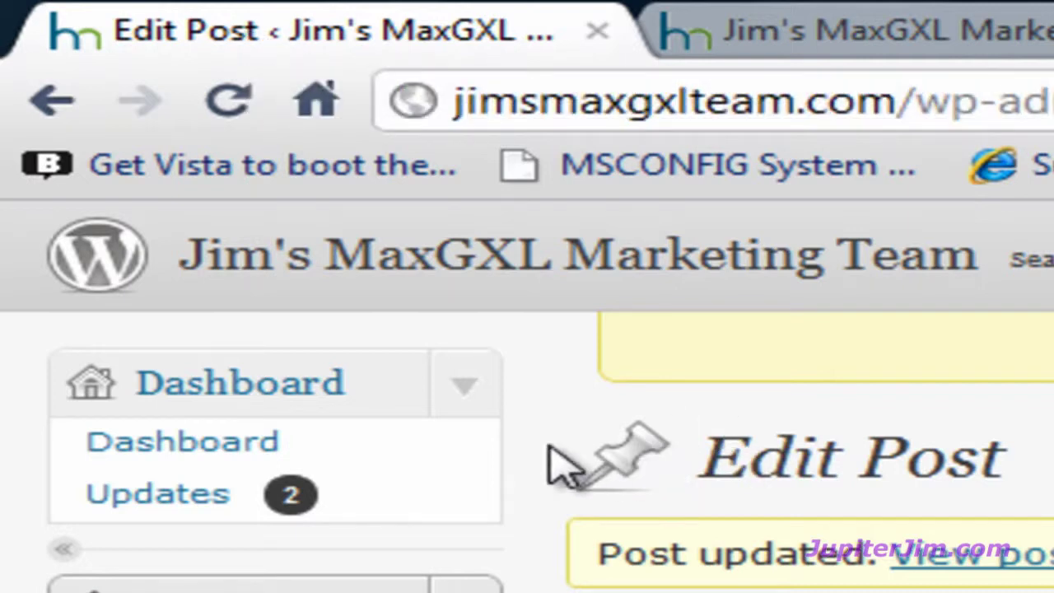
{"action": "left_click", "coordinate": [213, 453]}
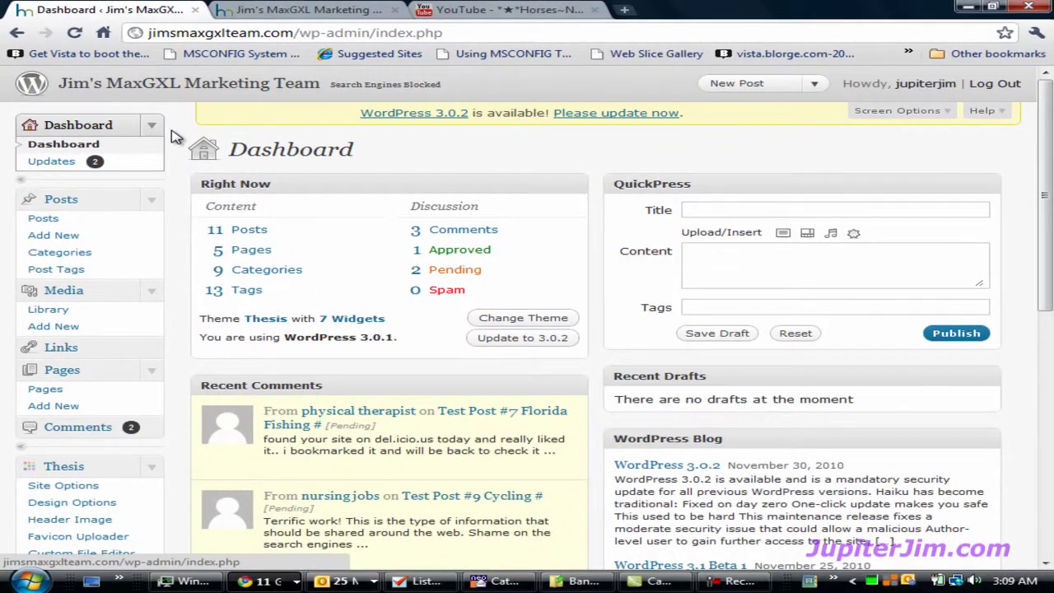
Open Test Post #10 Horses from All Posts in the Visual editor and view its embed placeholder
{"action": "scroll", "coordinate": [174, 131], "scroll_direction": "down", "scroll_amount": 1}
{"action": "left_click", "coordinate": [250, 153]}
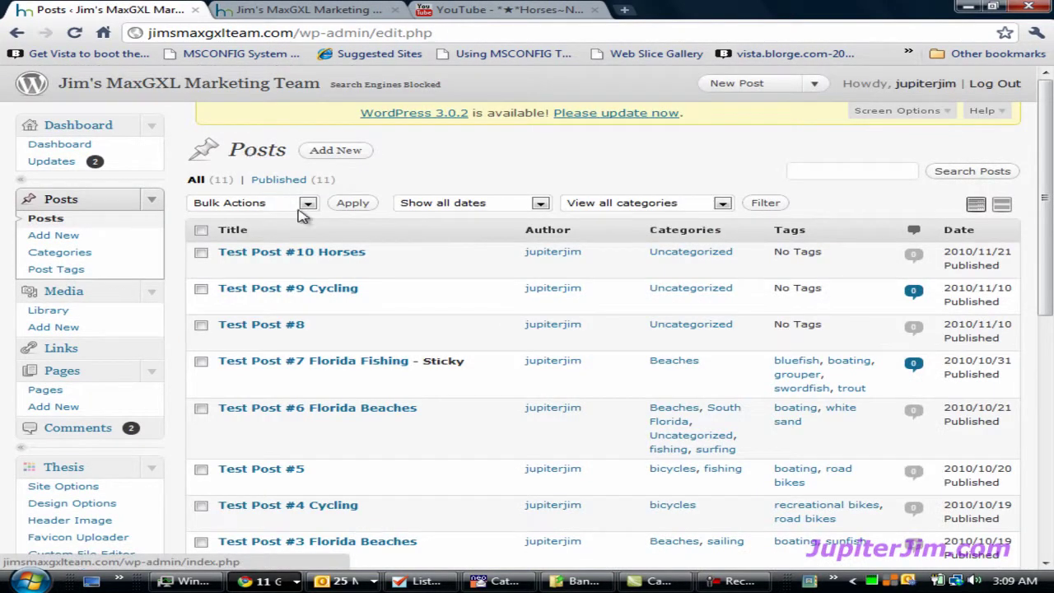
{"action": "left_click", "coordinate": [354, 258]}
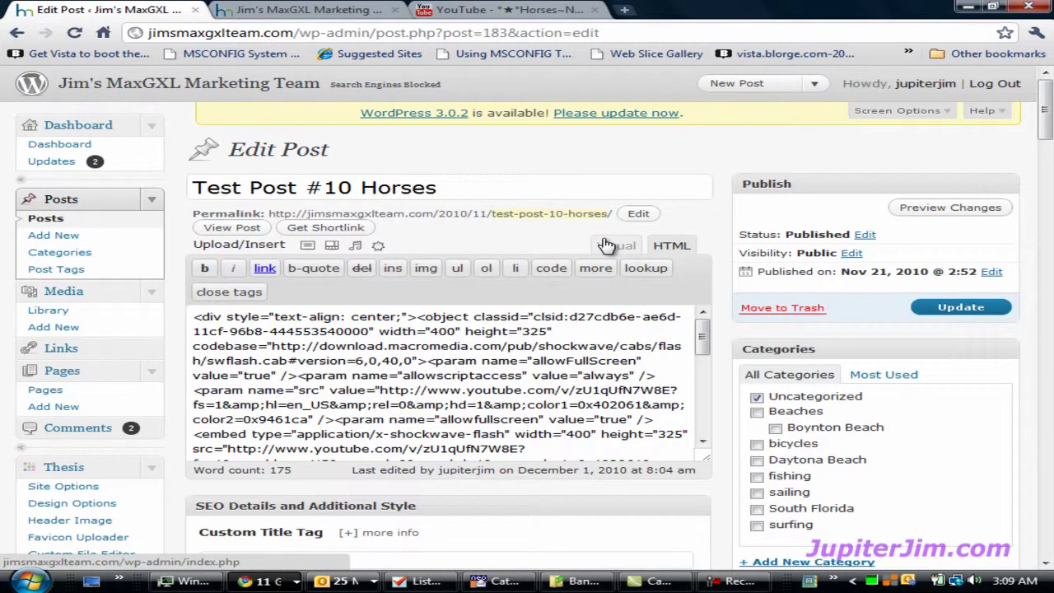
{"action": "left_click", "coordinate": [606, 246]}
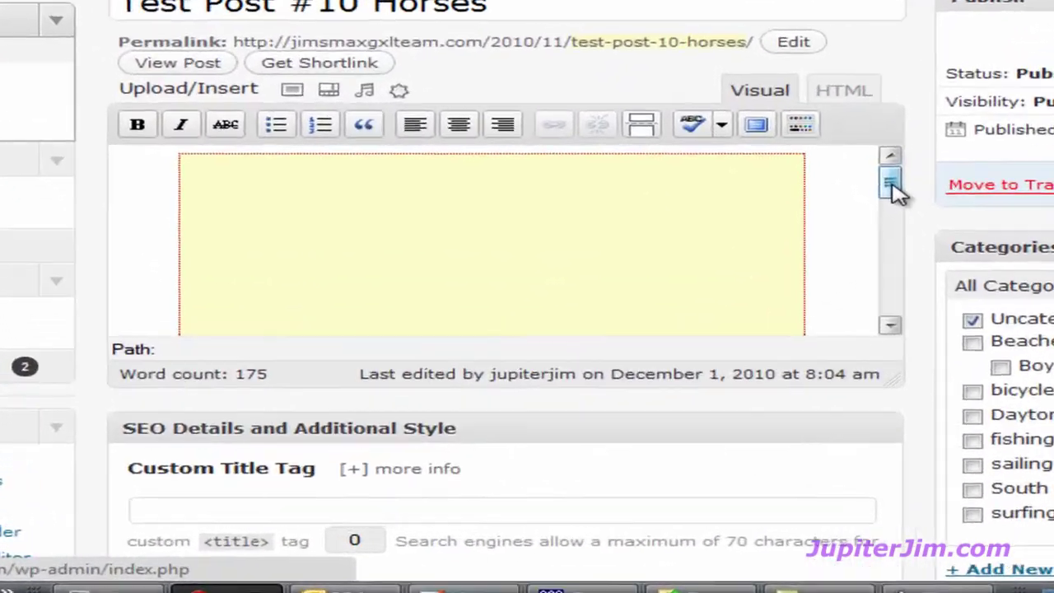
{"action": "left_click_drag", "start_coordinate": [728, 294], "coordinate": [727, 385]}
{"action": "left_click_drag", "start_coordinate": [920, 305], "coordinate": [931, 160]}
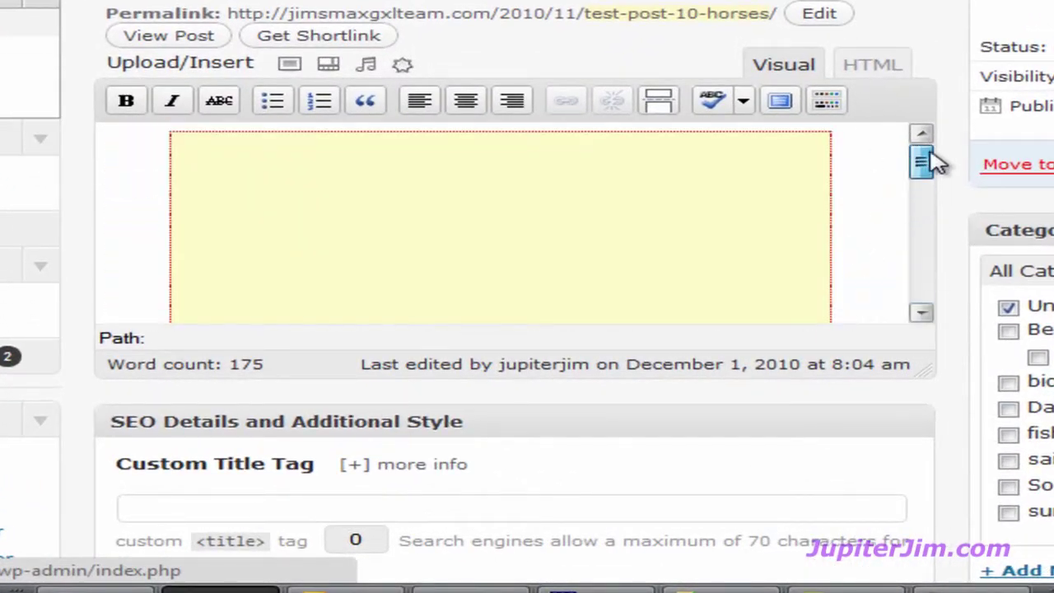
{"action": "left_click", "coordinate": [896, 72]}
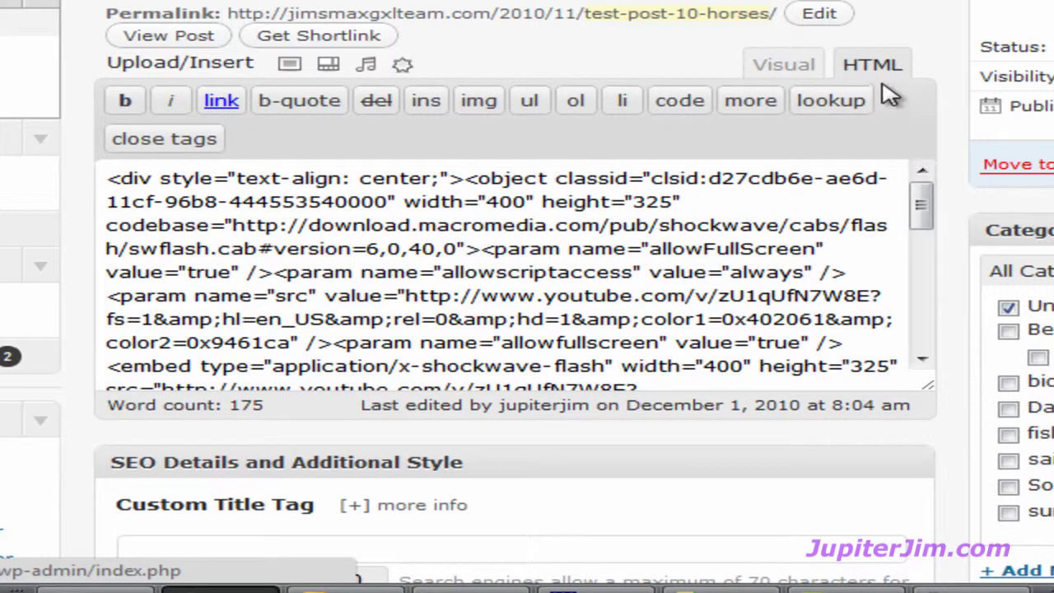
{"action": "left_click_drag", "start_coordinate": [925, 219], "coordinate": [927, 262]}
{"action": "left_click_drag", "start_coordinate": [107, 252], "coordinate": [558, 252]}
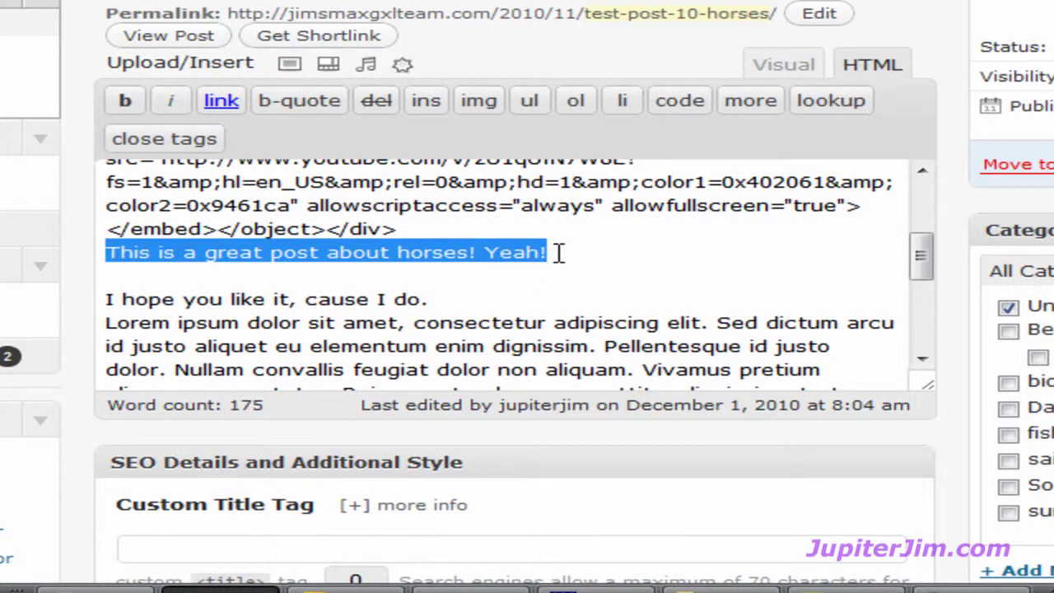
{"action": "left_click", "coordinate": [559, 253]}
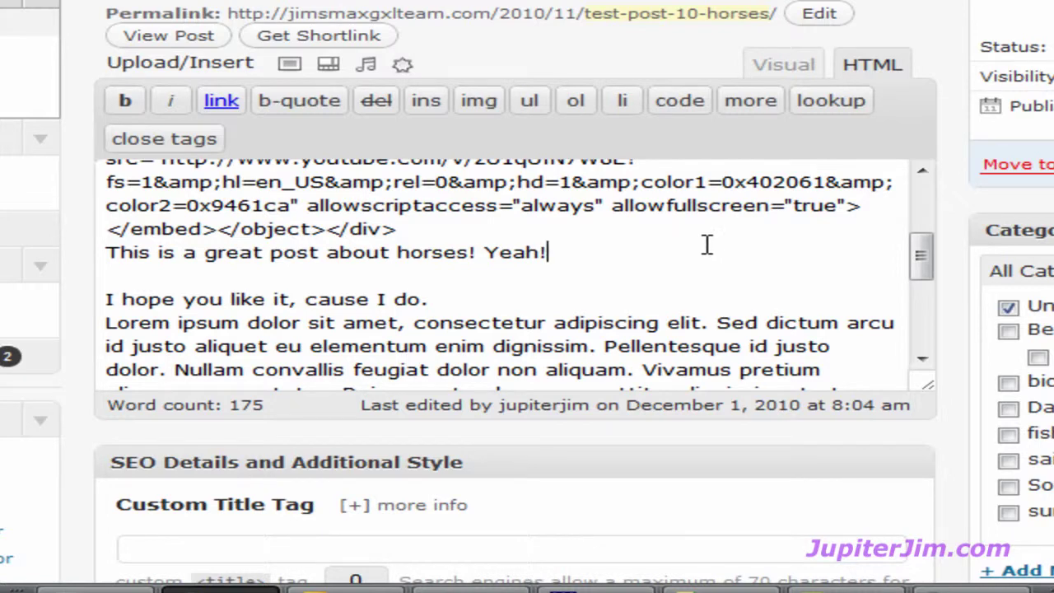
{"action": "key", "text": "Return"}
{"action": "key", "text": "Return"}
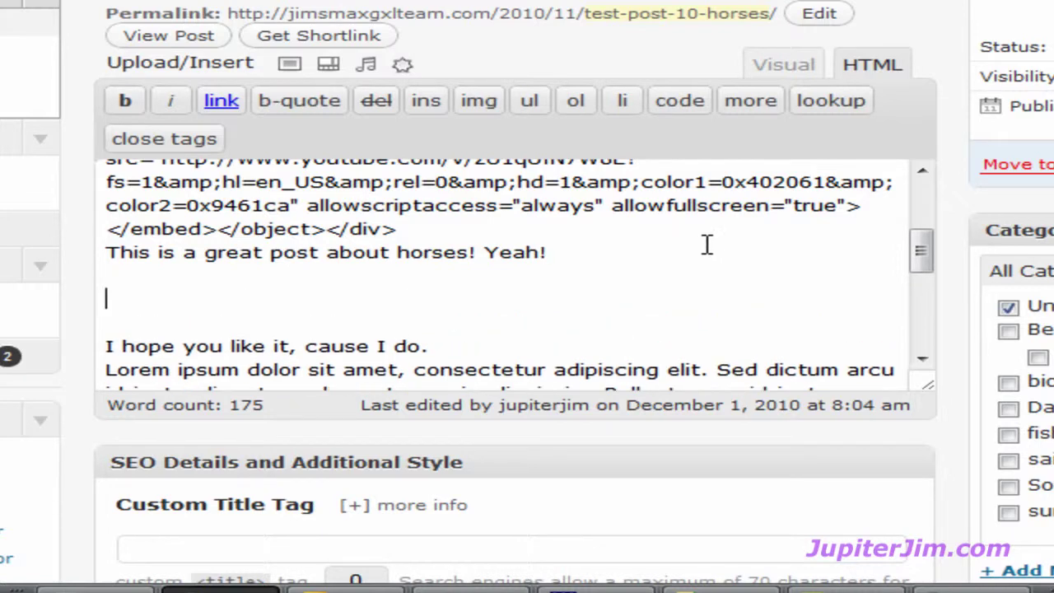
{"action": "right_click", "coordinate": [107, 299]}
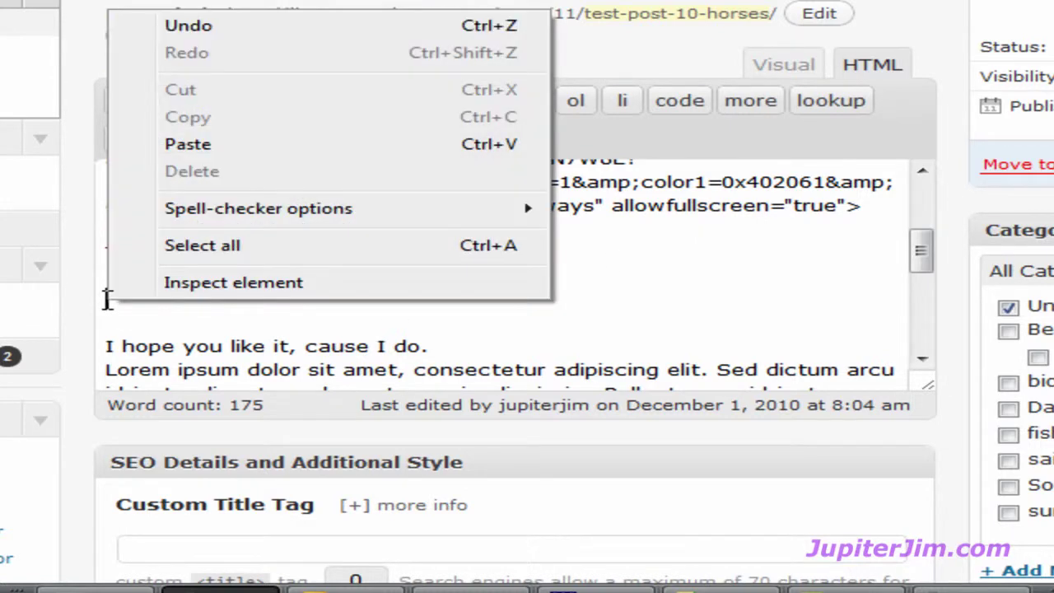
{"action": "left_click", "coordinate": [253, 144]}
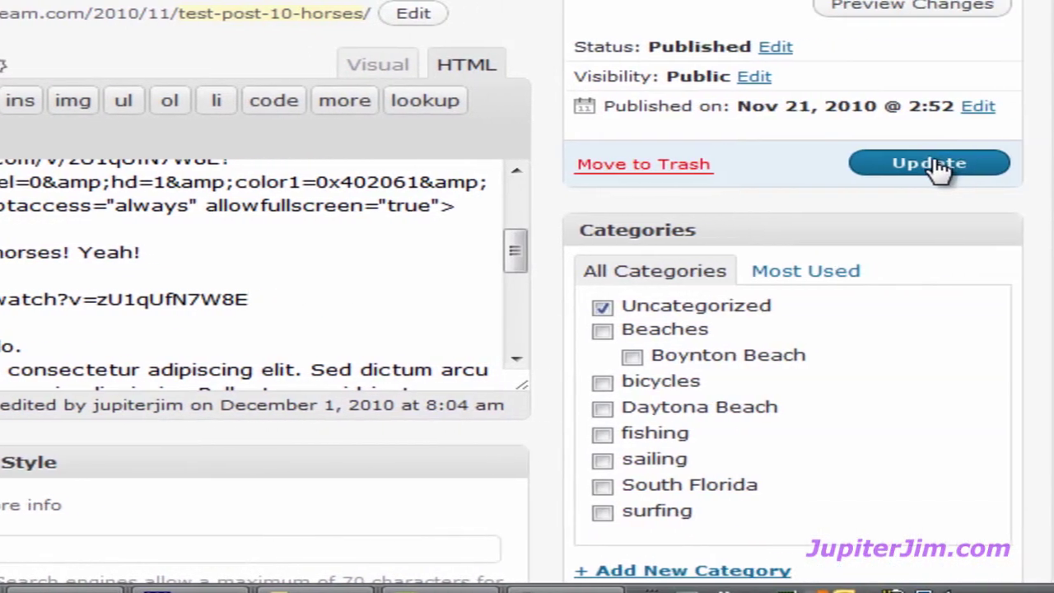
Update the horses post and return to the live site's tab
{"action": "left_click", "coordinate": [930, 167]}
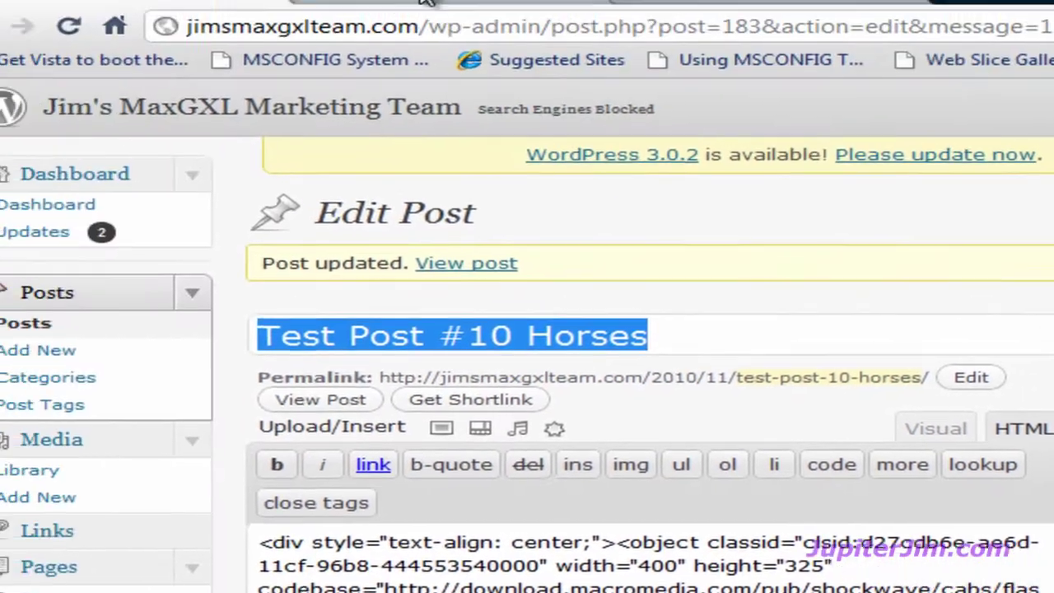
{"action": "left_click", "coordinate": [475, 24]}
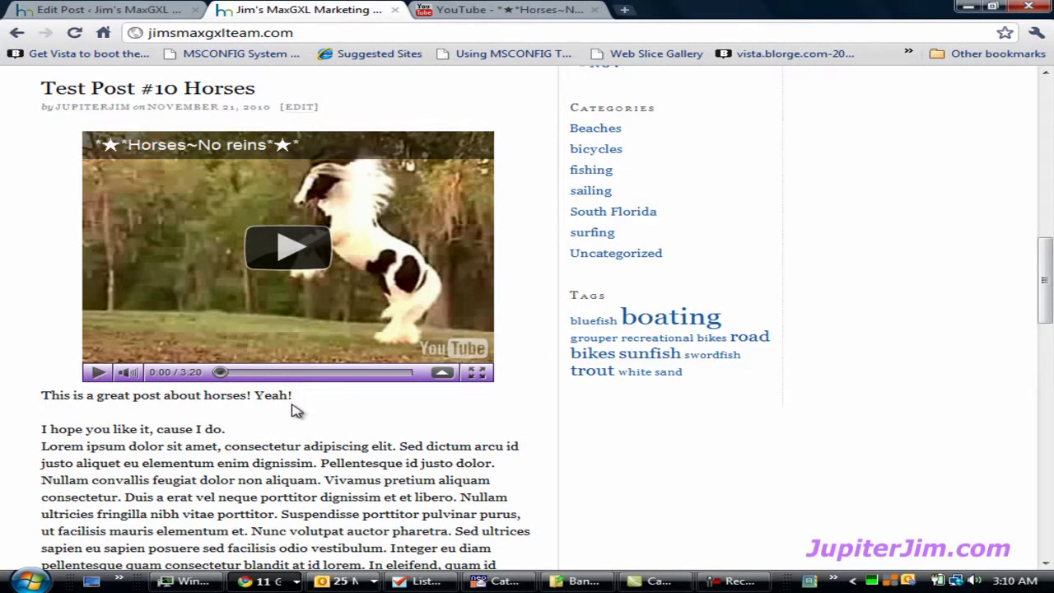
Reload the live post and scroll to check the second, larger Horses~No reins video
{"action": "left_click", "coordinate": [75, 34]}
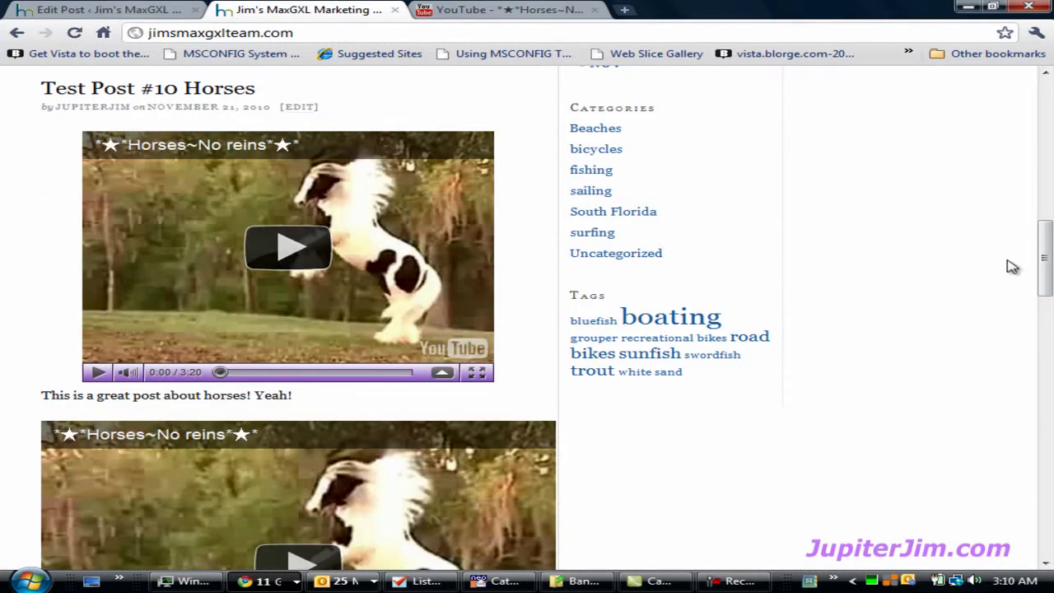
{"action": "left_click_drag", "start_coordinate": [1044, 256], "coordinate": [1044, 294]}
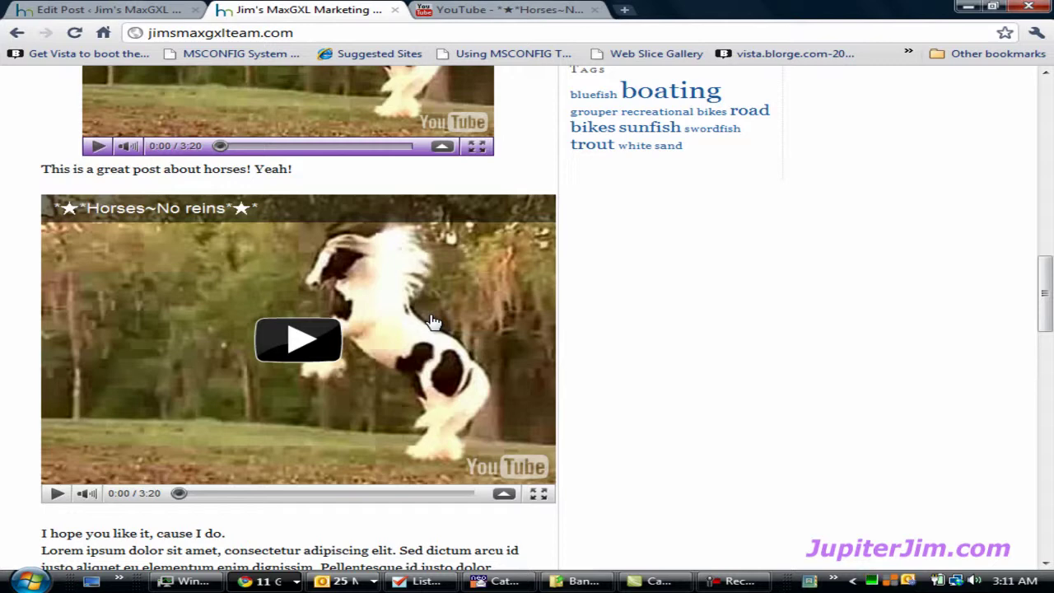
{"action": "left_click_drag", "start_coordinate": [1044, 321], "coordinate": [1044, 277]}
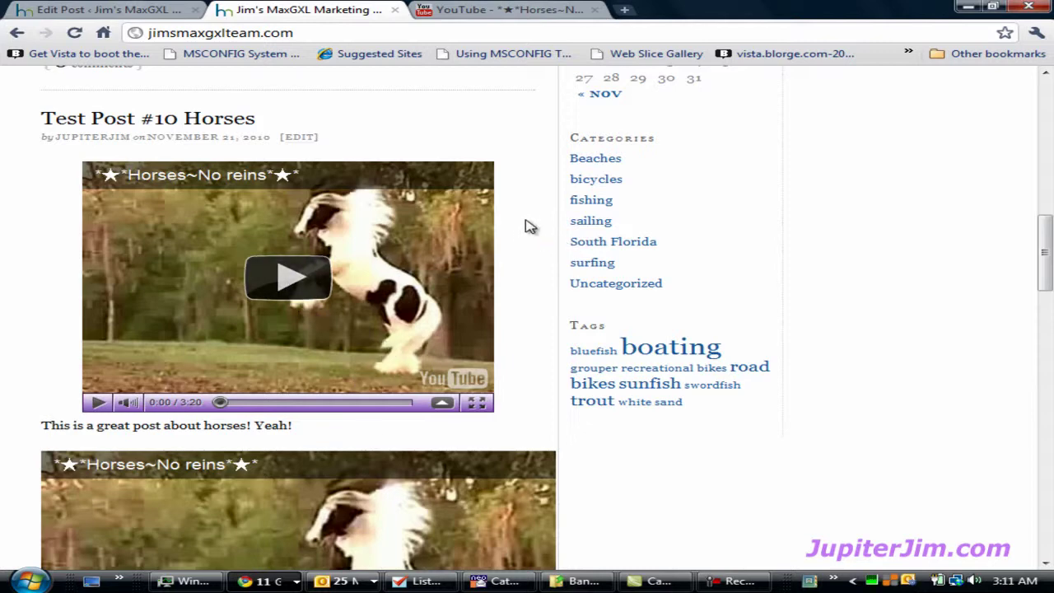
{"action": "scroll", "coordinate": [531, 273], "scroll_direction": "down", "scroll_amount": 2}
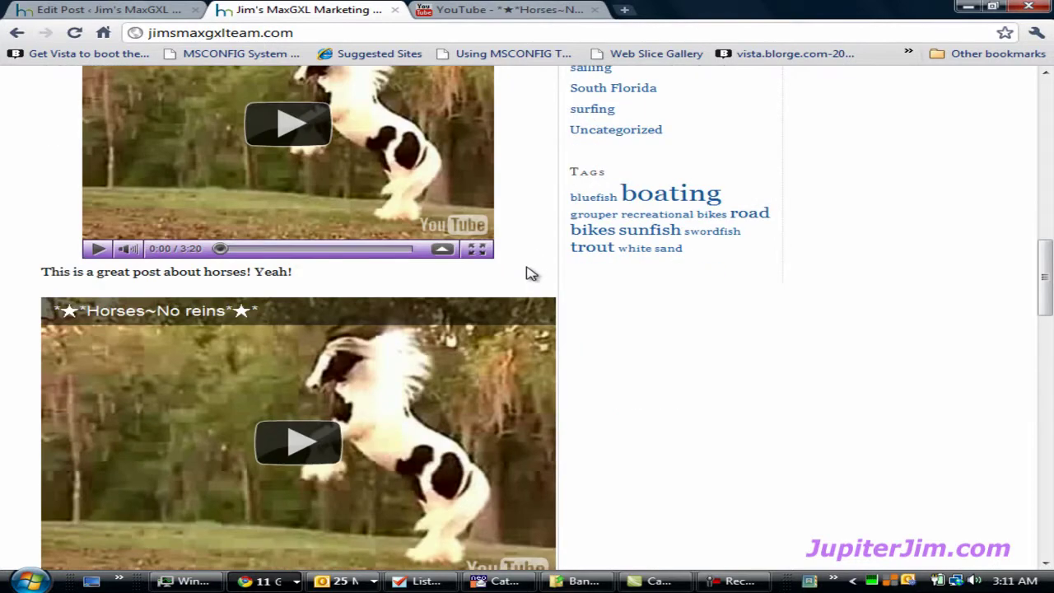
{"action": "scroll", "coordinate": [531, 273], "scroll_direction": "up", "scroll_amount": 2}
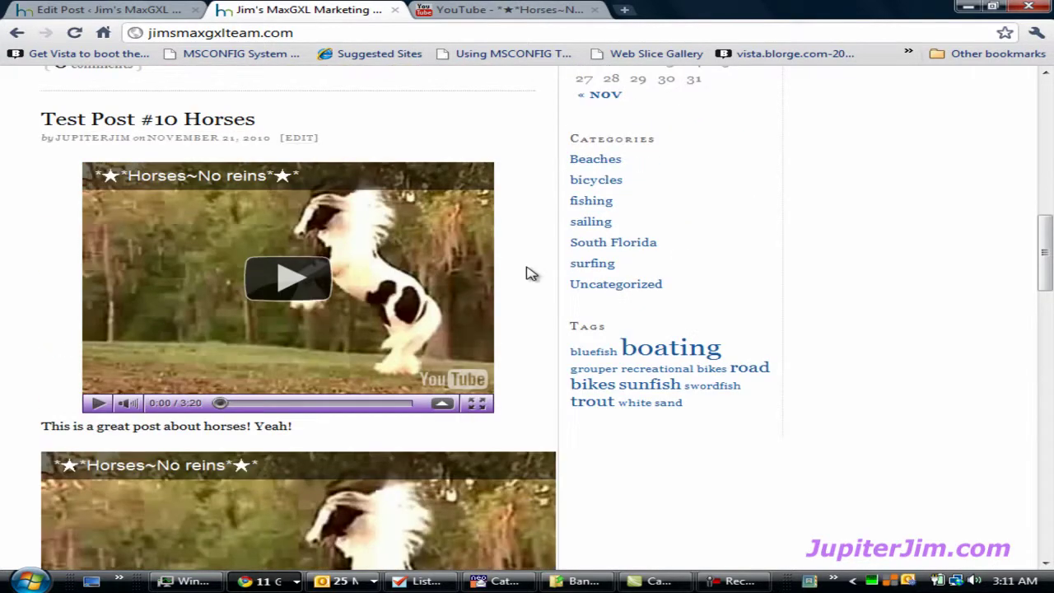